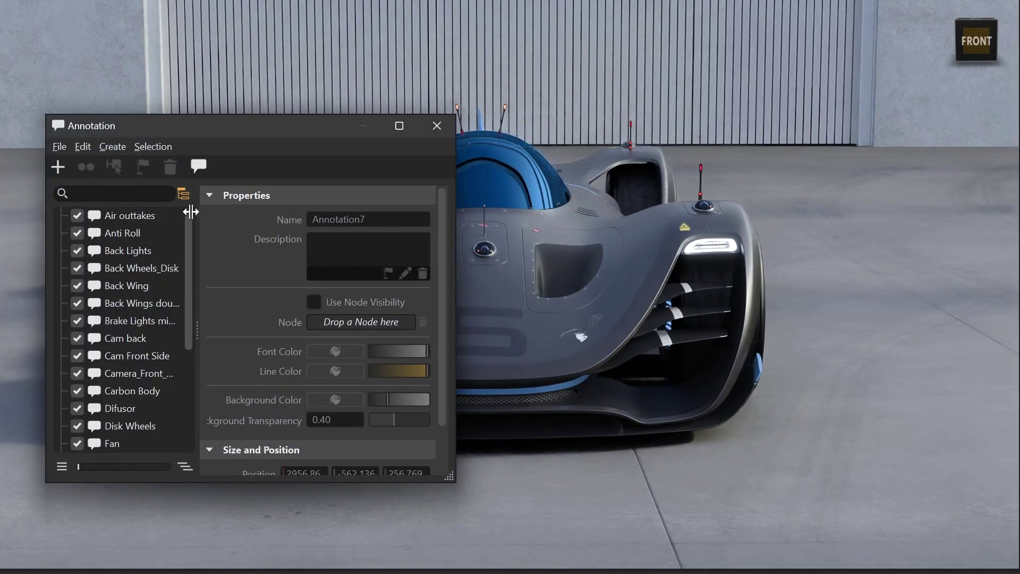
Search the annotation list for "cam" and for "wh", and clear the search.
{"action": "mouse_move", "coordinate": [187, 237]}
{"action": "left_mouse_down"}
{"action": "mouse_move", "coordinate": [186, 299]}
{"action": "mouse_move", "coordinate": [181, 193]}
{"action": "left_mouse_up"}
{"action": "type", "text": "cam"}
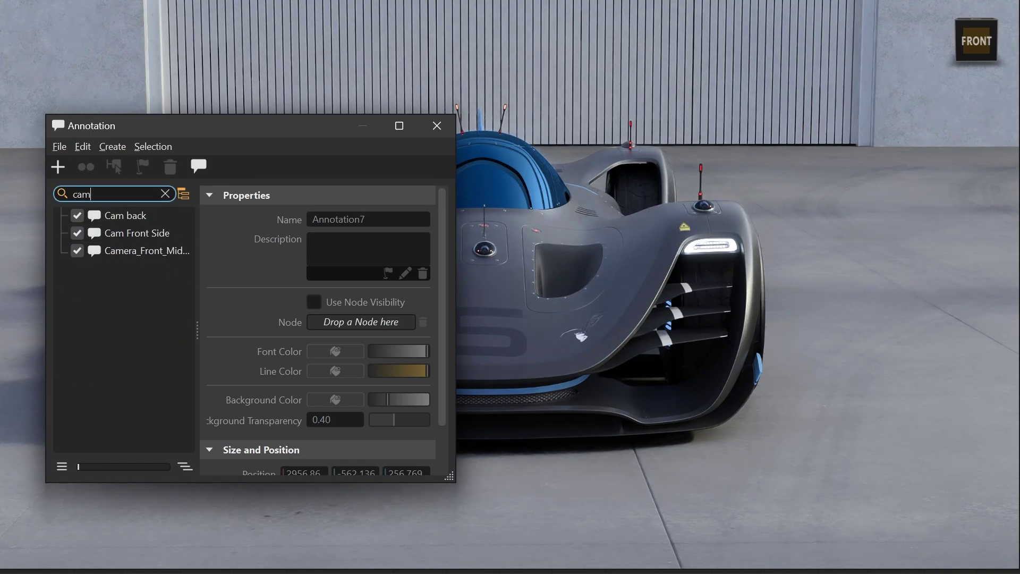
{"action": "key", "text": "BackSpace"}
{"action": "key", "text": "BackSpace"}
{"action": "key", "text": "BackSpace"}
{"action": "type", "text": "wh"}
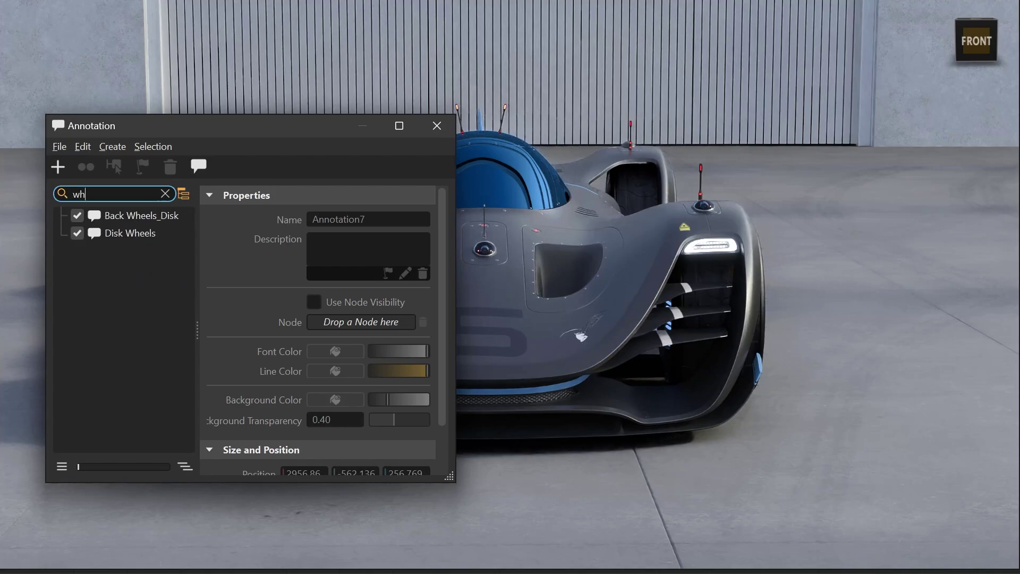
{"action": "key", "text": "BackSpace"}
{"action": "key", "text": "BackSpace"}
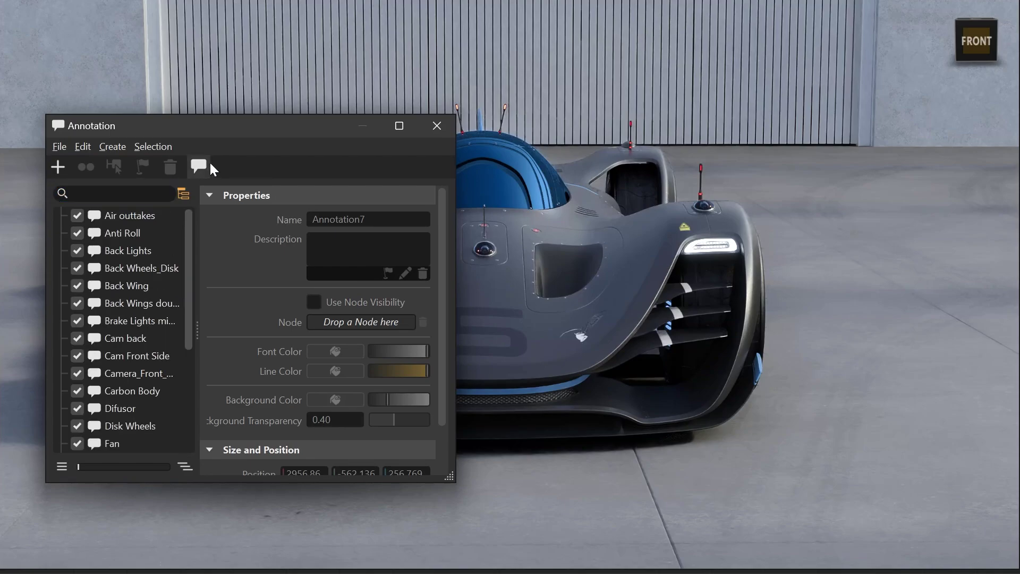
Display the annotations in the viewport and place Cam back, Cam Front Side and Camera_Front_Middle in a new annotation group.
{"action": "left_click", "coordinate": [200, 167]}
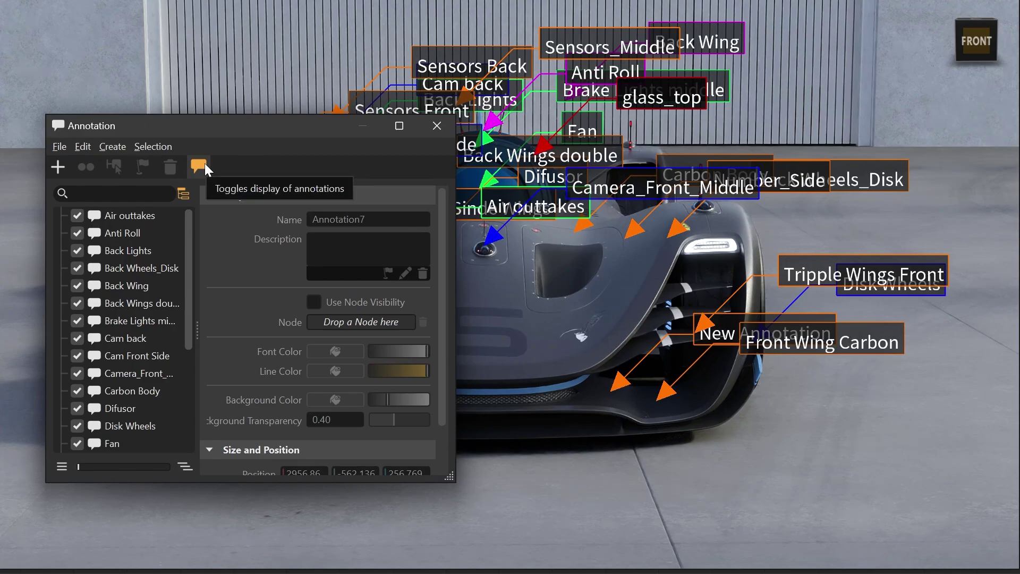
{"action": "left_click", "coordinate": [118, 149]}
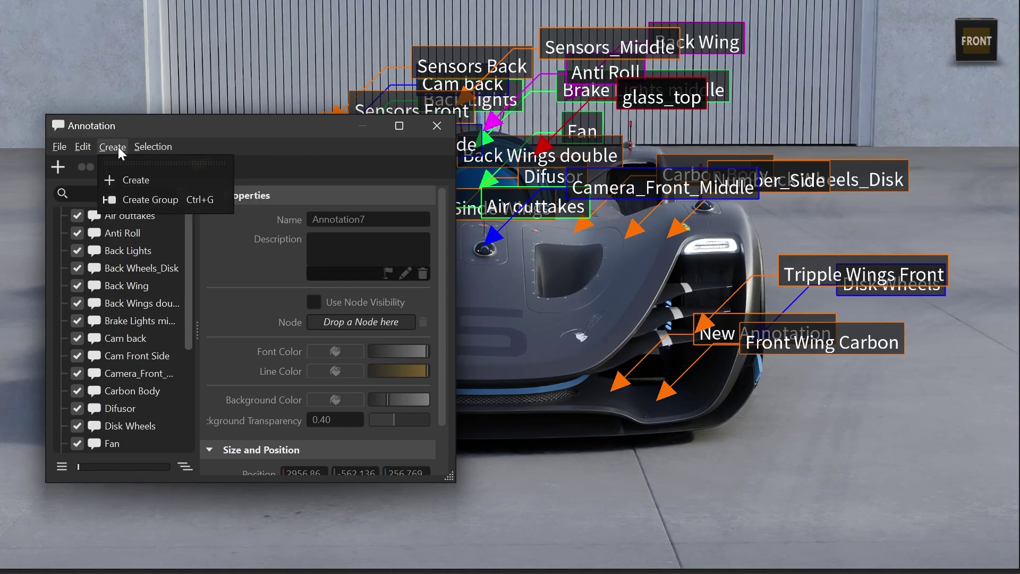
{"action": "left_click", "coordinate": [141, 196]}
{"action": "left_click", "coordinate": [124, 354]}
{"action": "left_click", "coordinate": [114, 389], "text": "ctrl"}
{"action": "left_click", "coordinate": [112, 371], "text": "ctrl"}
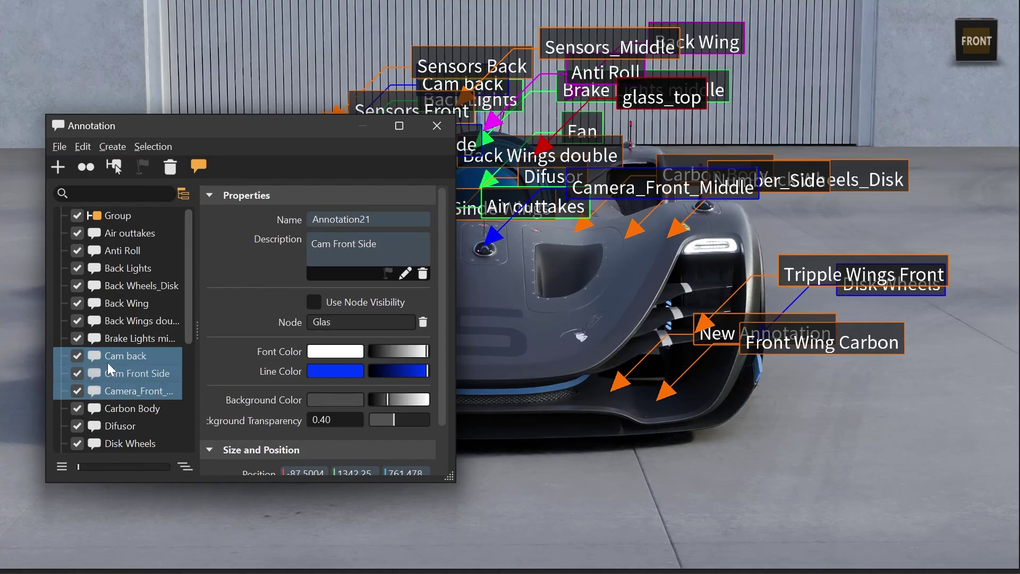
{"action": "left_click_drag", "start_coordinate": [126, 223], "coordinate": [126, 223]}
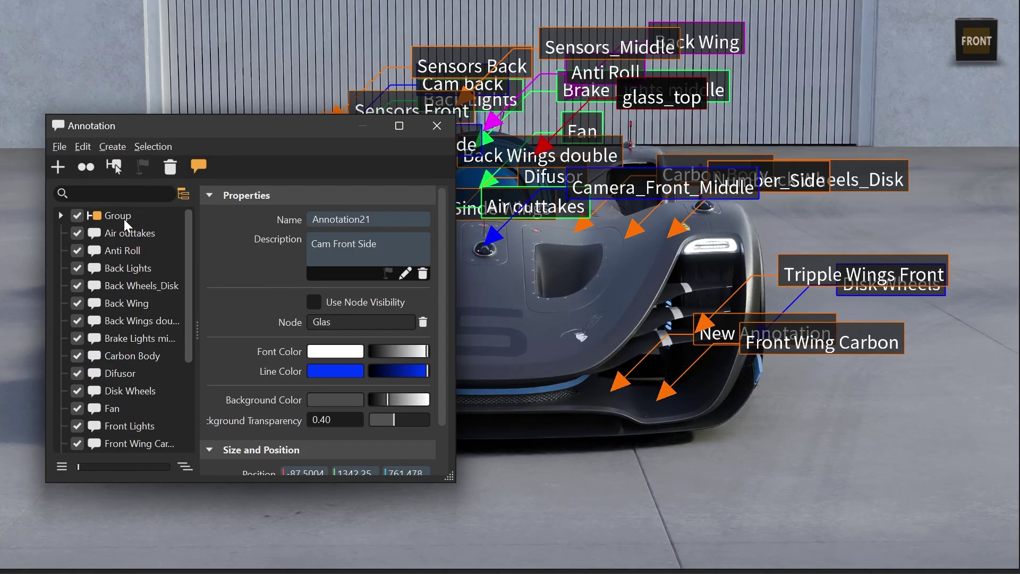
Expand all annotation groups in the list and look through their contents.
{"action": "left_click", "coordinate": [61, 215]}
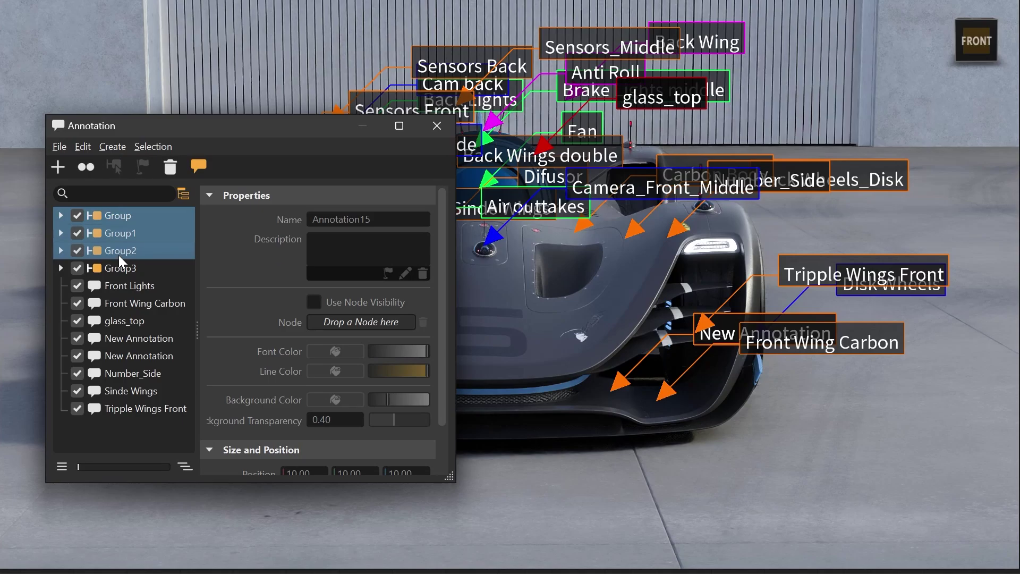
{"action": "left_click_drag", "start_coordinate": [79, 465], "coordinate": [164, 464]}
{"action": "left_click_drag", "start_coordinate": [187, 313], "coordinate": [192, 411]}
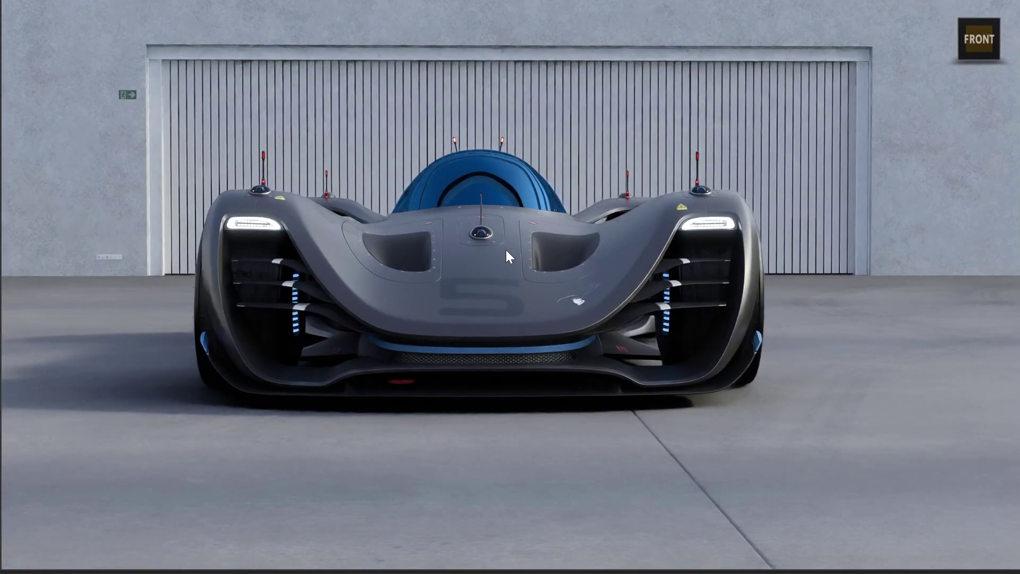
Leave the fullscreen view and open the GPU information from the program's help resources.
{"action": "key", "text": "Escape"}
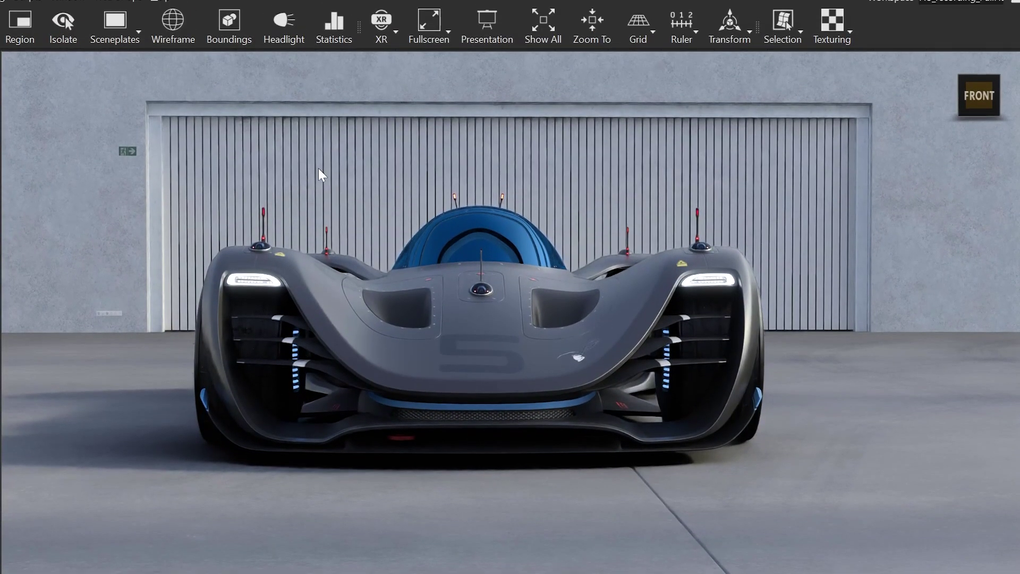
{"action": "left_click", "coordinate": [161, 11]}
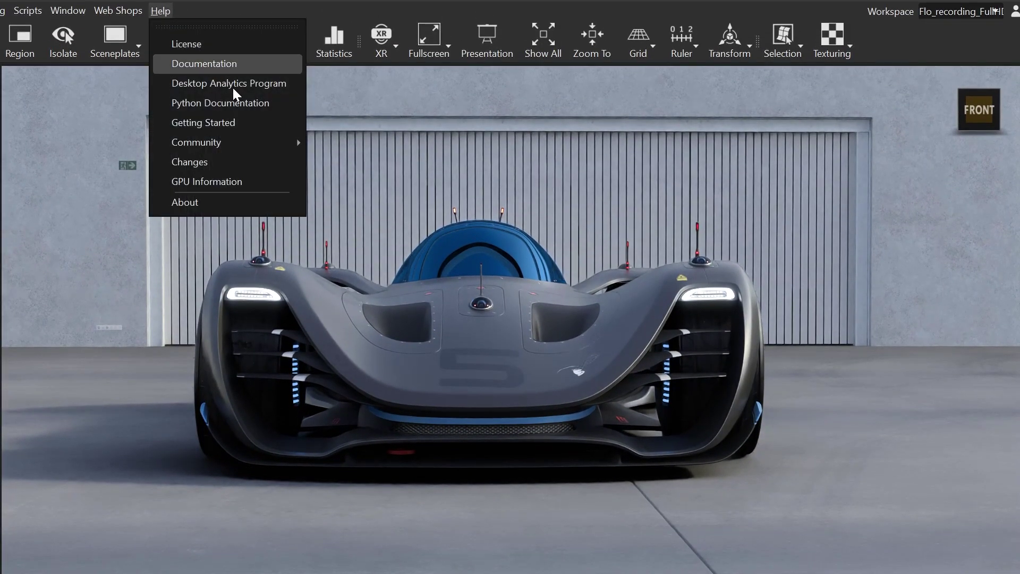
{"action": "left_click", "coordinate": [275, 183]}
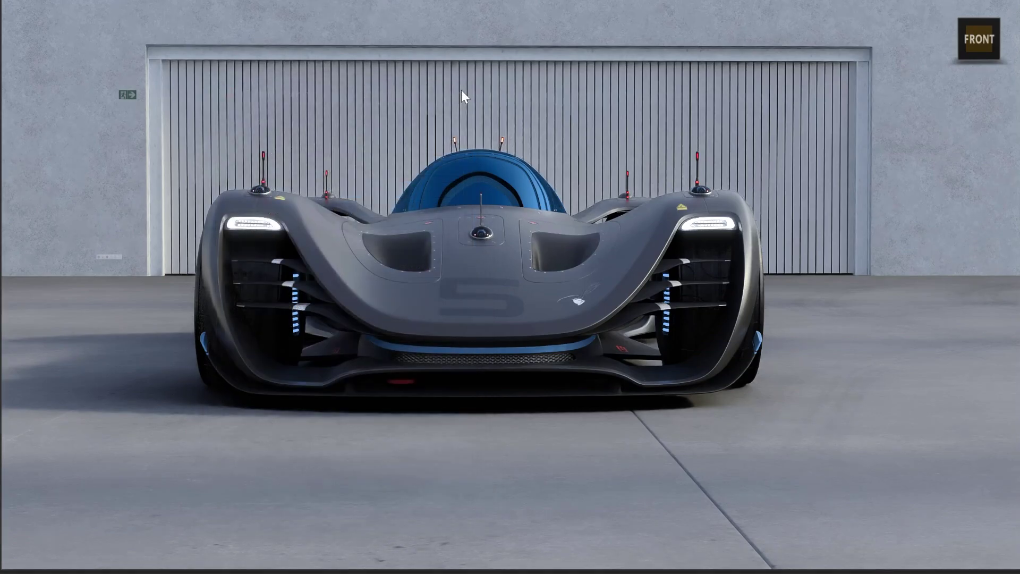
Search for "seat" only within the INT group of Car_body in the scenegraph, using search in selection.
{"action": "left_click_drag", "start_coordinate": [462, 96], "coordinate": [330, 101]}
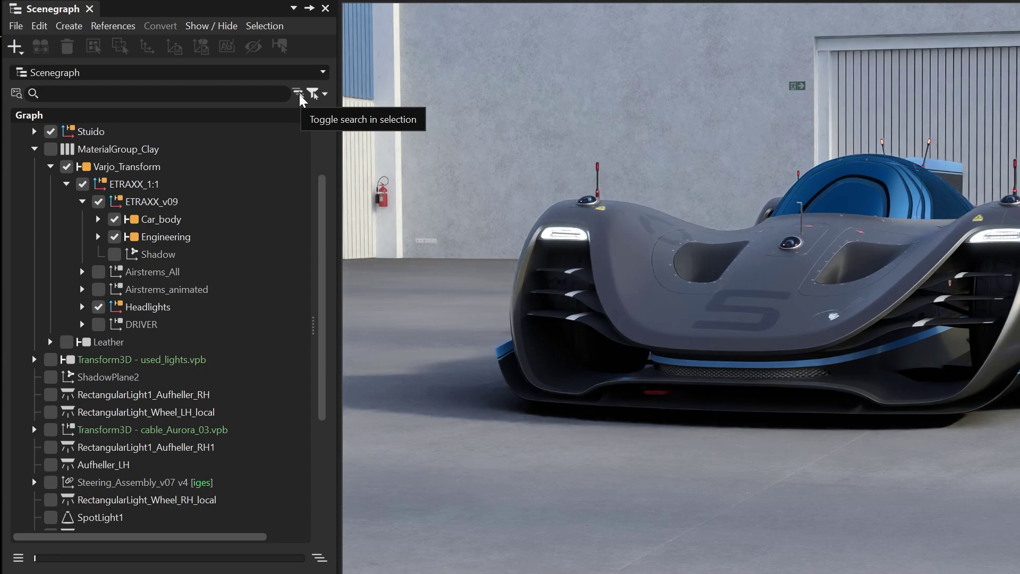
{"action": "left_click", "coordinate": [98, 219]}
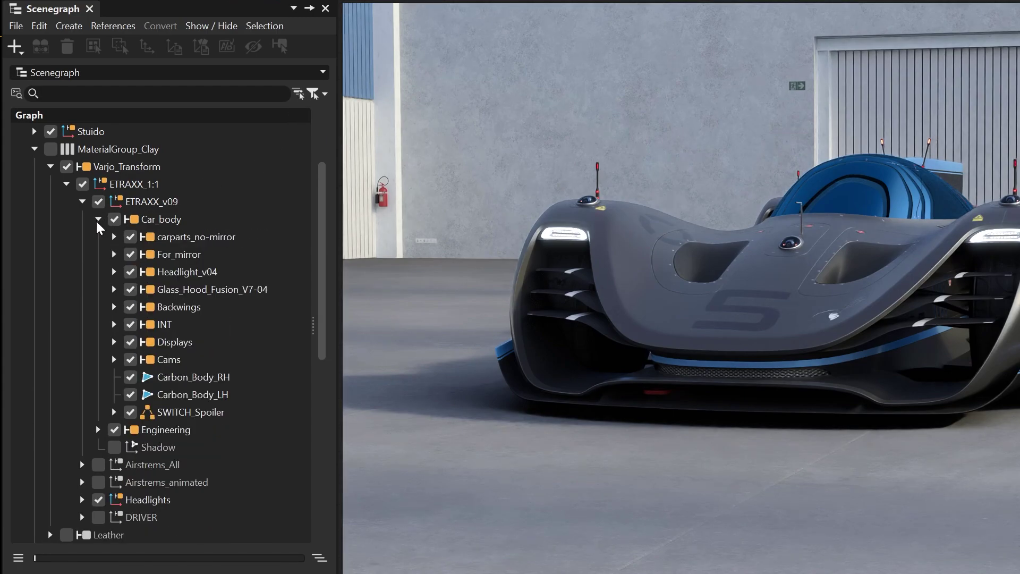
{"action": "left_click", "coordinate": [169, 325]}
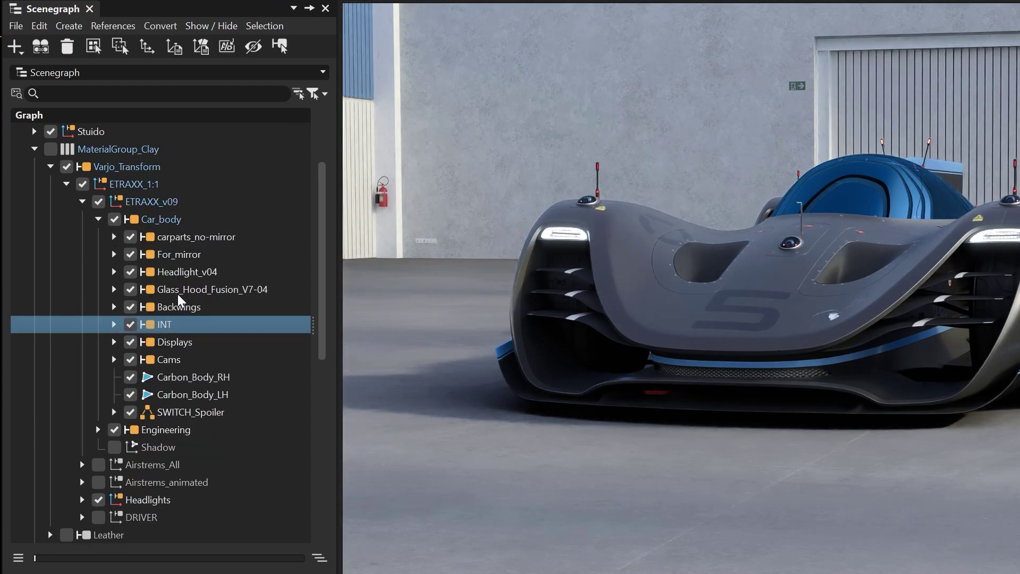
{"action": "left_click", "coordinate": [298, 94]}
{"action": "left_click", "coordinate": [279, 93]}
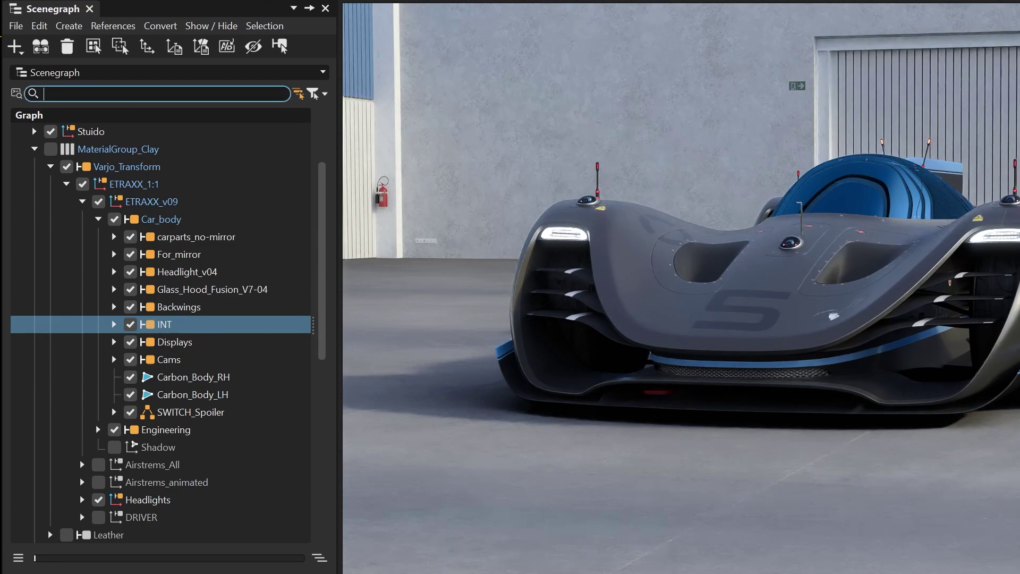
{"action": "key", "text": "Return"}
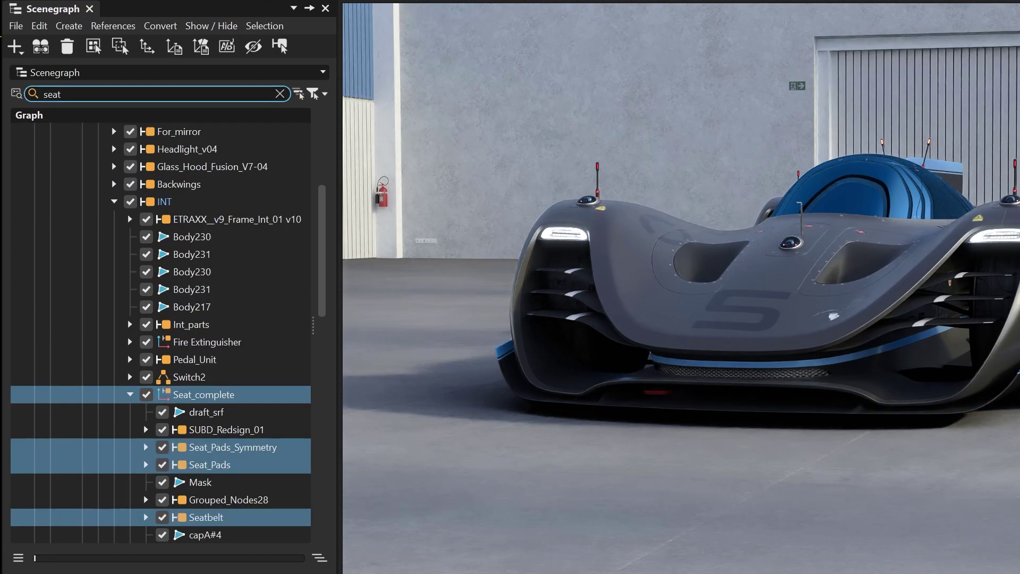
{"action": "left_click_drag", "start_coordinate": [325, 221], "coordinate": [323, 244]}
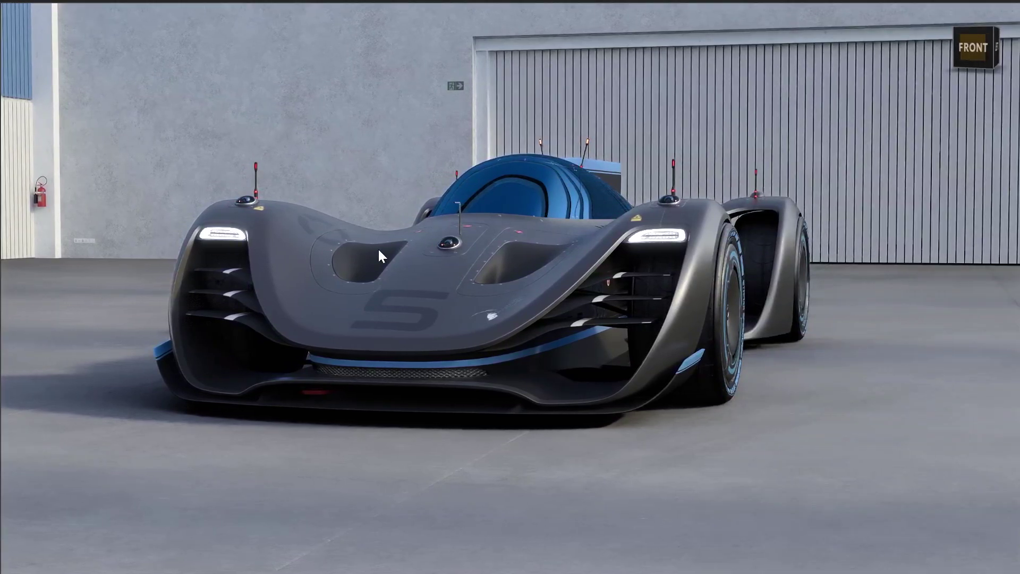
{"action": "left_click_drag", "start_coordinate": [719, 248], "coordinate": [856, 258]}
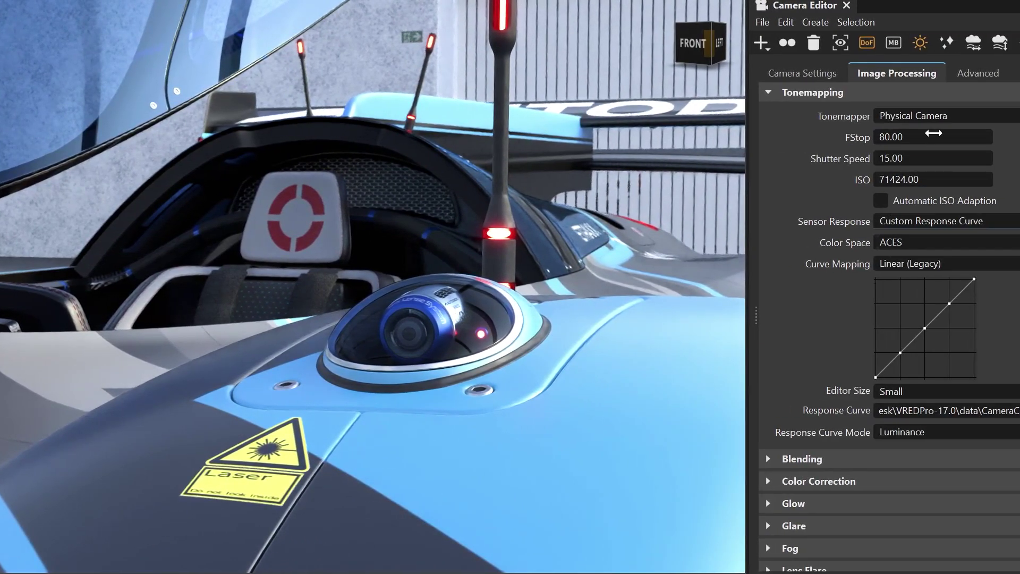
Try lowering the physical camera's FStop to 42.50 and undo the change.
{"action": "left_click_drag", "start_coordinate": [938, 138], "coordinate": [896, 139]}
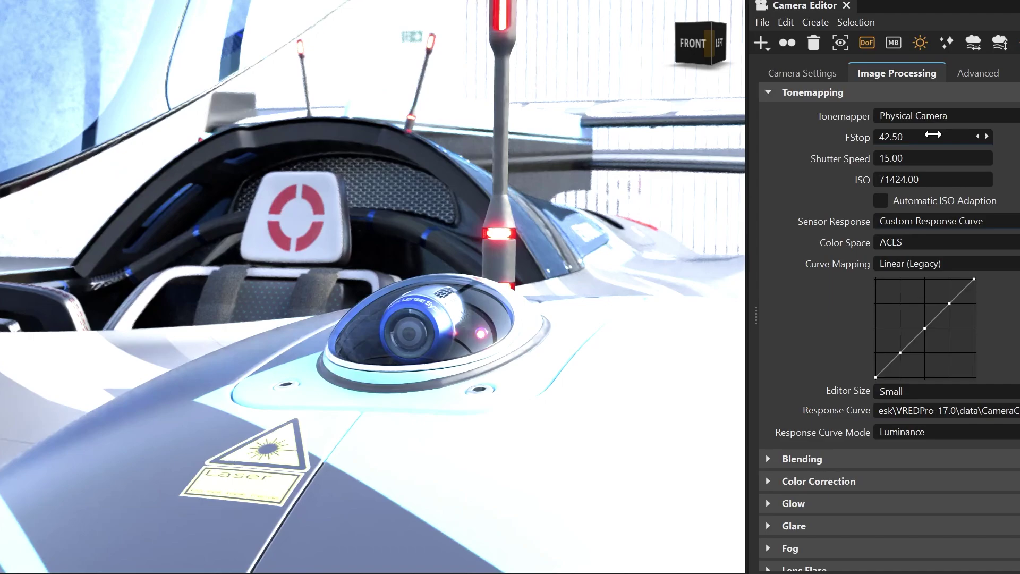
{"action": "key", "text": "ctrl+z"}
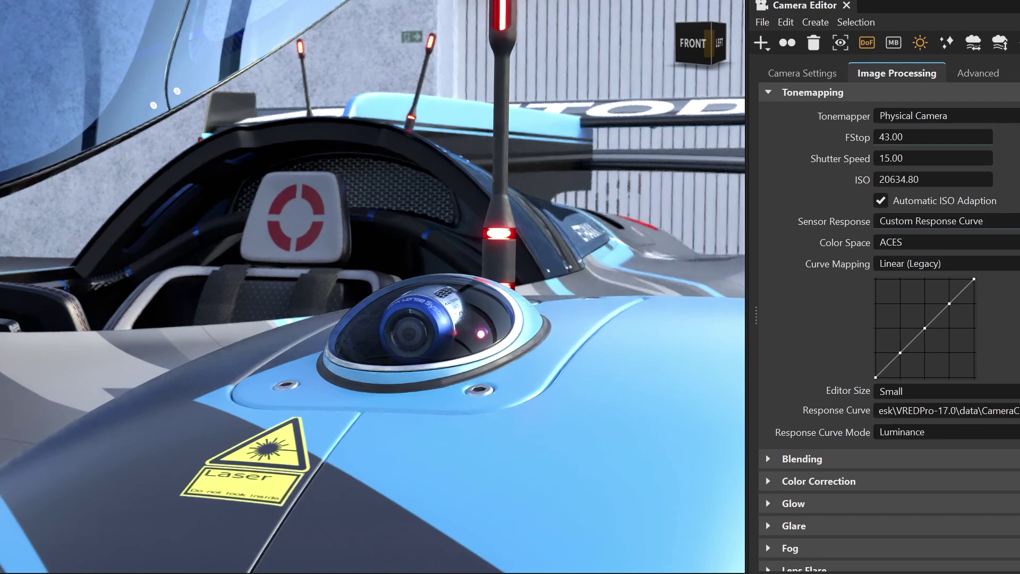
Lower the camera's FStop to 12.50 and shift the focus to the seat headrest and back to the dome camera.
{"action": "left_click_drag", "start_coordinate": [934, 137], "coordinate": [923, 140]}
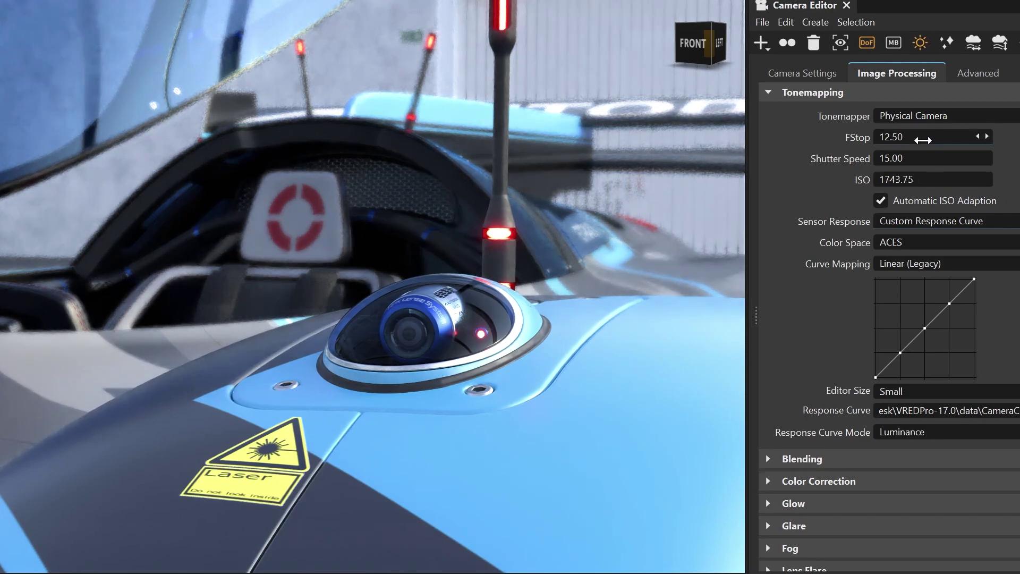
{"action": "left_click", "coordinate": [304, 237]}
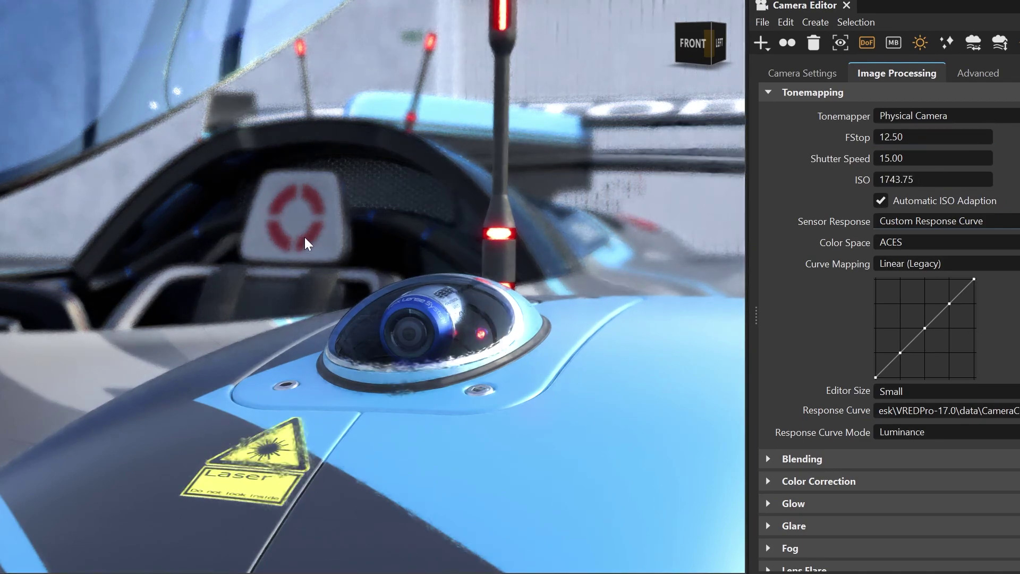
{"action": "left_click", "coordinate": [437, 324]}
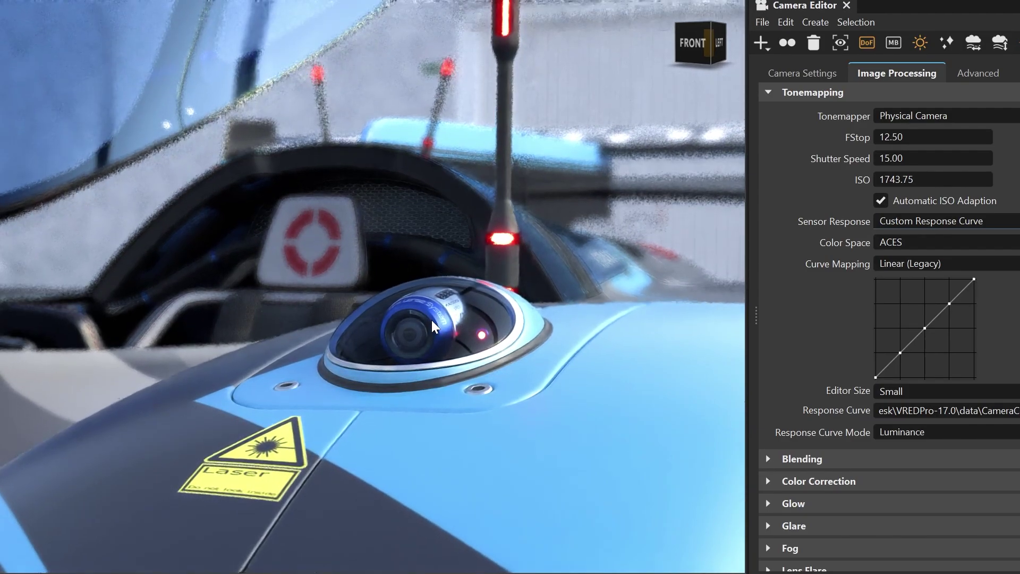
Change the camera's sensor response to AgX Custom and adjust its Power value.
{"action": "left_click", "coordinate": [969, 221]}
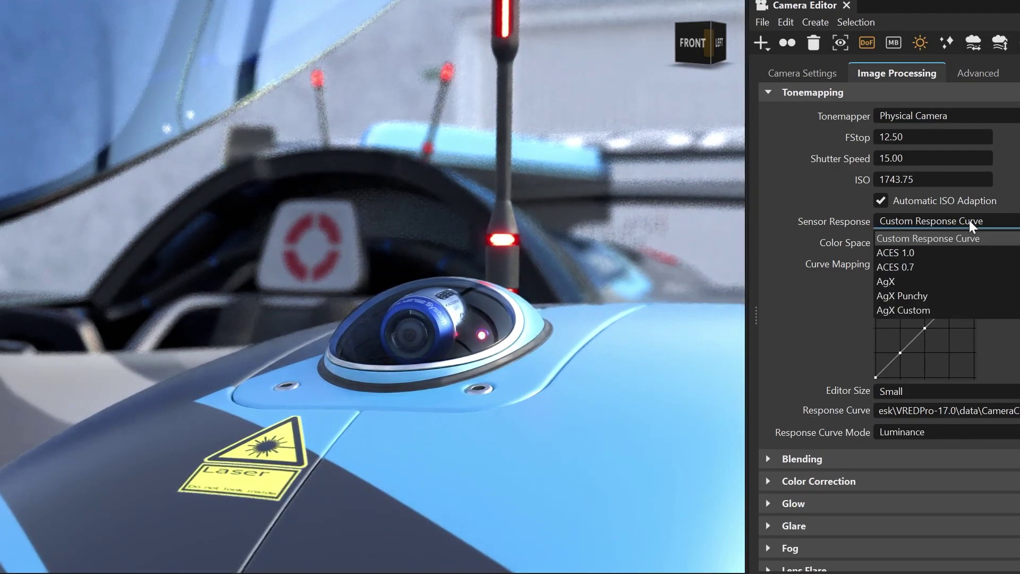
{"action": "left_click", "coordinate": [954, 310]}
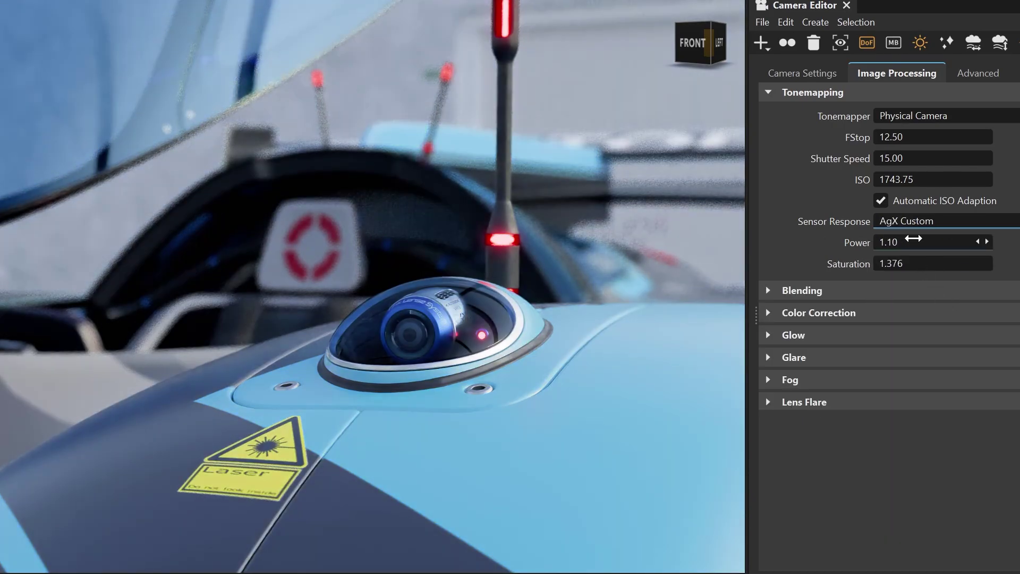
{"action": "left_click_drag", "start_coordinate": [912, 239], "coordinate": [946, 264]}
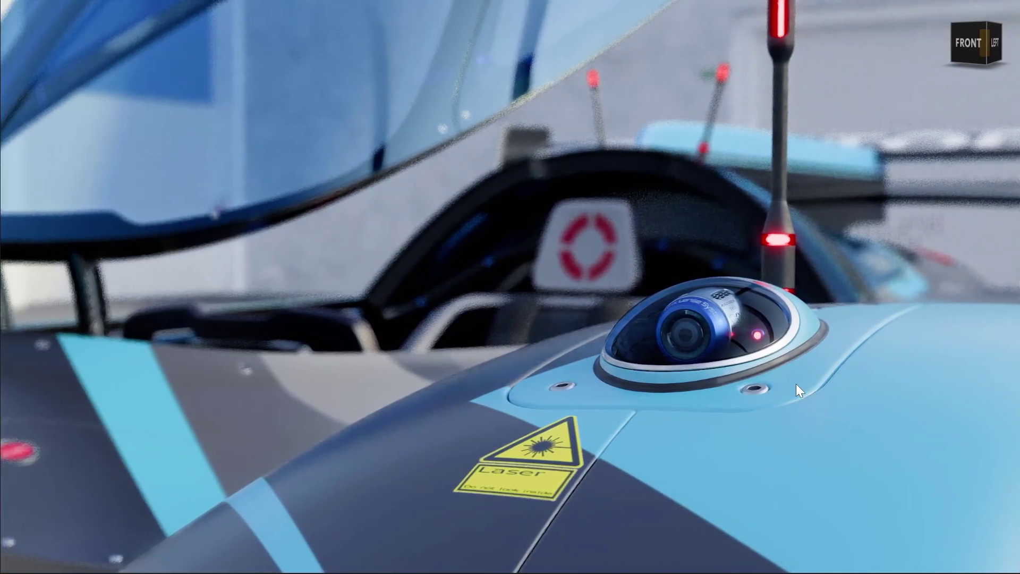
Compare the rendering color spaces ACEScg and Linear P3-D65 on the whole car, ending with Linear Rec.2020.
{"action": "right_click_drag", "start_coordinate": [796, 383], "coordinate": [785, 225], "text": "alt"}
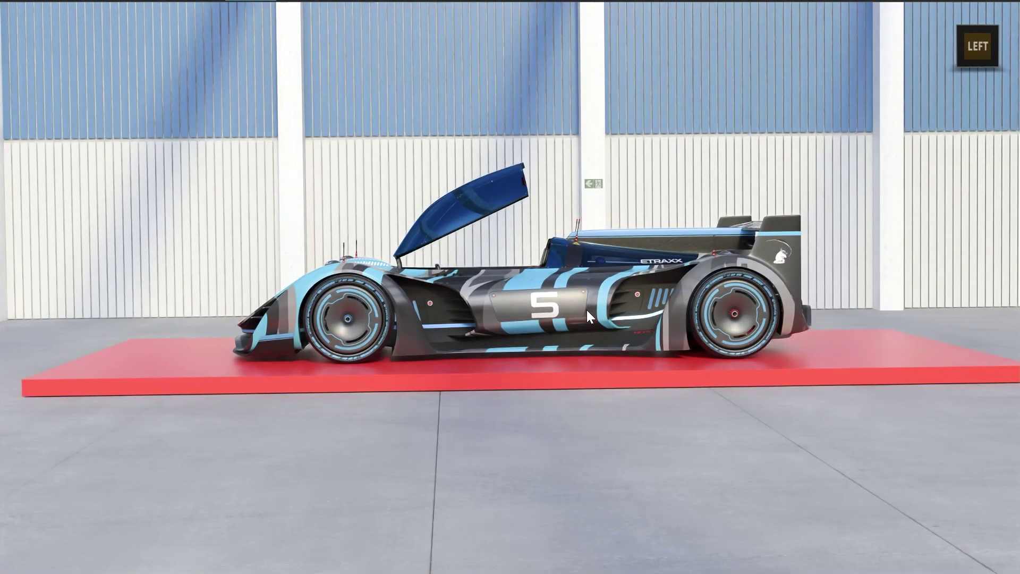
{"action": "left_click_drag", "start_coordinate": [587, 311], "coordinate": [956, 331], "text": "alt"}
{"action": "right_click_drag", "start_coordinate": [822, 275], "coordinate": [706, 409], "text": "alt"}
{"action": "left_click_drag", "start_coordinate": [734, 378], "coordinate": [808, 366]}
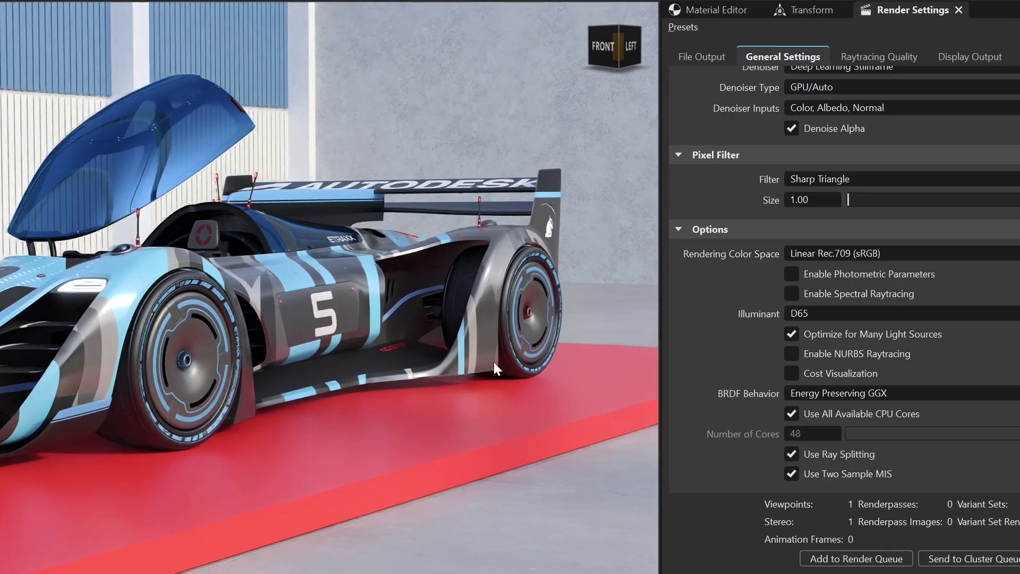
{"action": "left_click", "coordinate": [904, 253]}
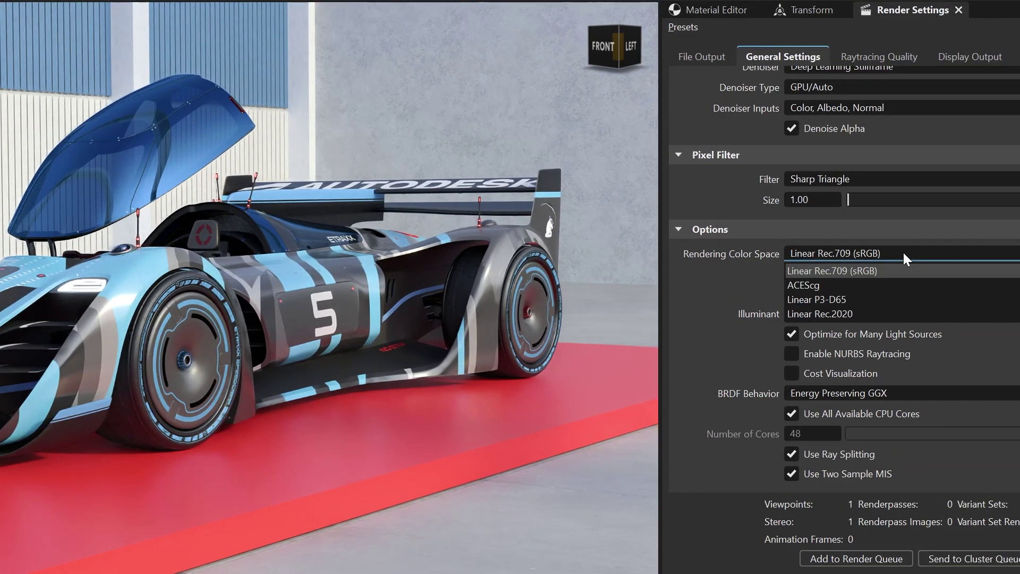
{"action": "left_click", "coordinate": [882, 285]}
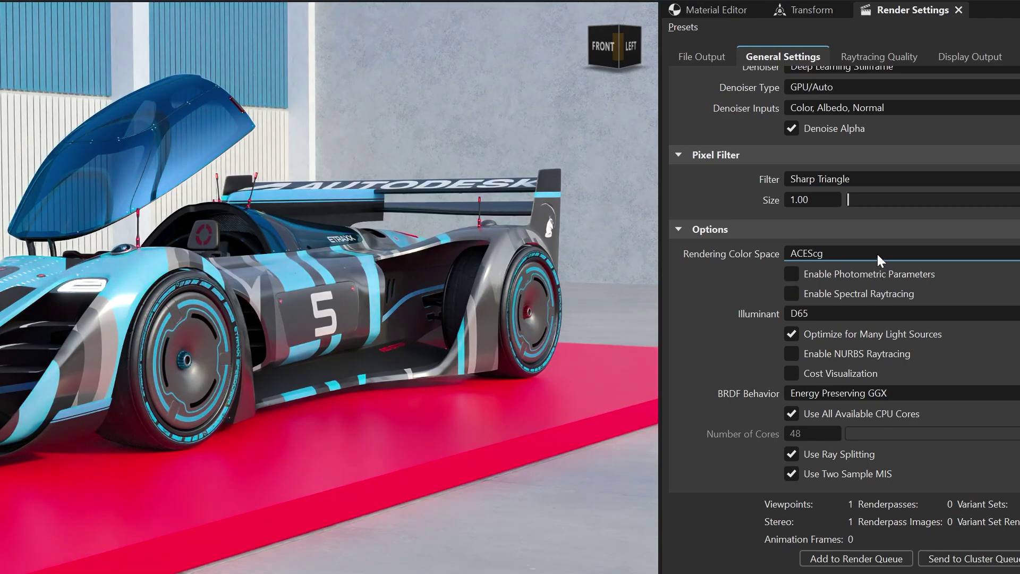
{"action": "left_click", "coordinate": [877, 253]}
{"action": "left_click", "coordinate": [867, 296]}
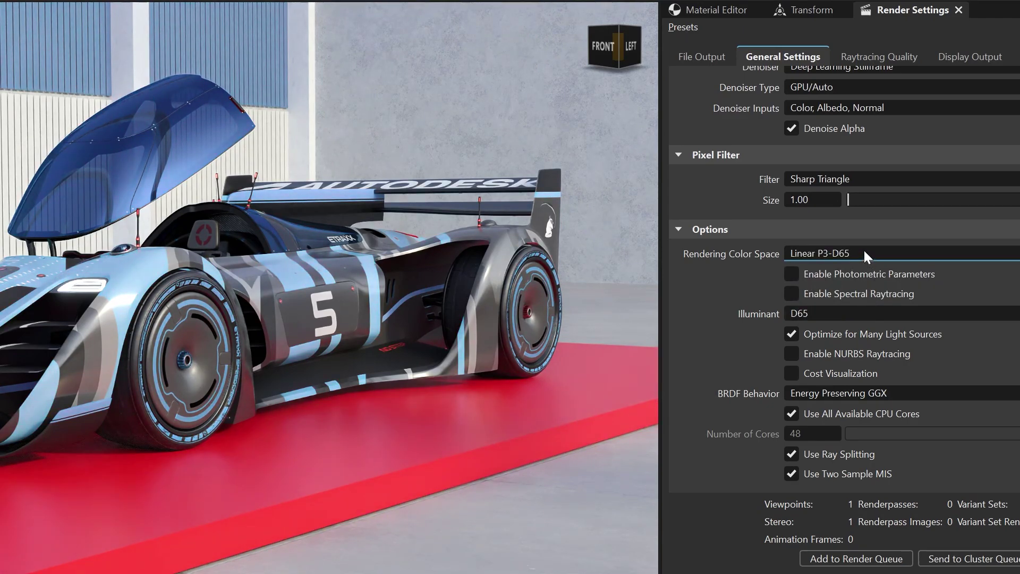
{"action": "left_click", "coordinate": [864, 249]}
{"action": "left_click", "coordinate": [857, 312]}
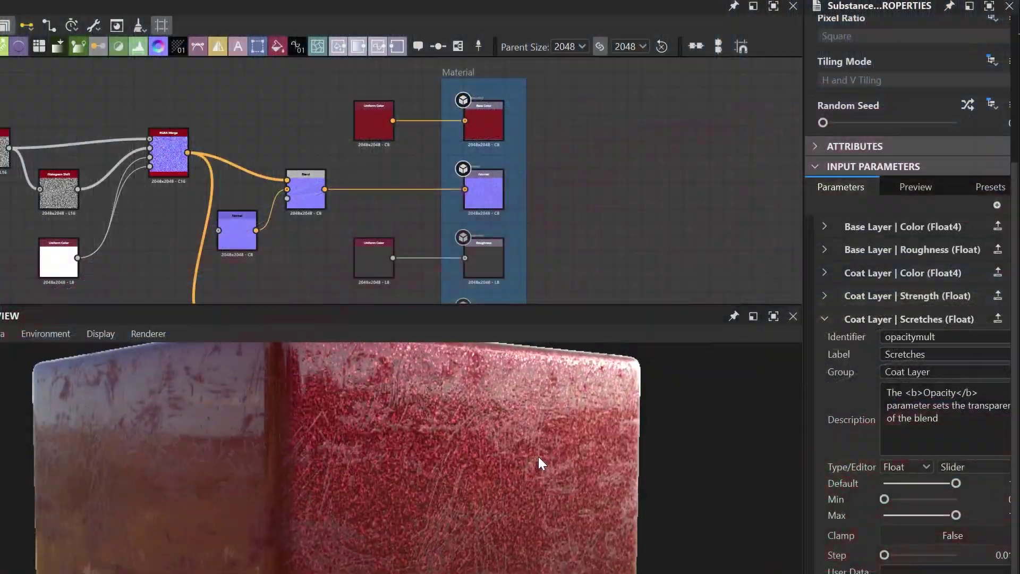
In Substance Designer, inspect the Coat Roughness nodes and lower the default of the coat layer's Scretches parameter.
{"action": "left_click_drag", "start_coordinate": [538, 455], "coordinate": [544, 512]}
{"action": "middle_click_drag", "start_coordinate": [574, 215], "coordinate": [542, 53]}
{"action": "middle_click_drag", "start_coordinate": [542, 247], "coordinate": [538, 69]}
{"action": "middle_click_drag", "start_coordinate": [548, 221], "coordinate": [544, 29]}
{"action": "scroll", "coordinate": [550, 190], "scroll_direction": "up", "scroll_amount": 2}
{"action": "scroll", "coordinate": [553, 196], "scroll_direction": "up", "scroll_amount": 2}
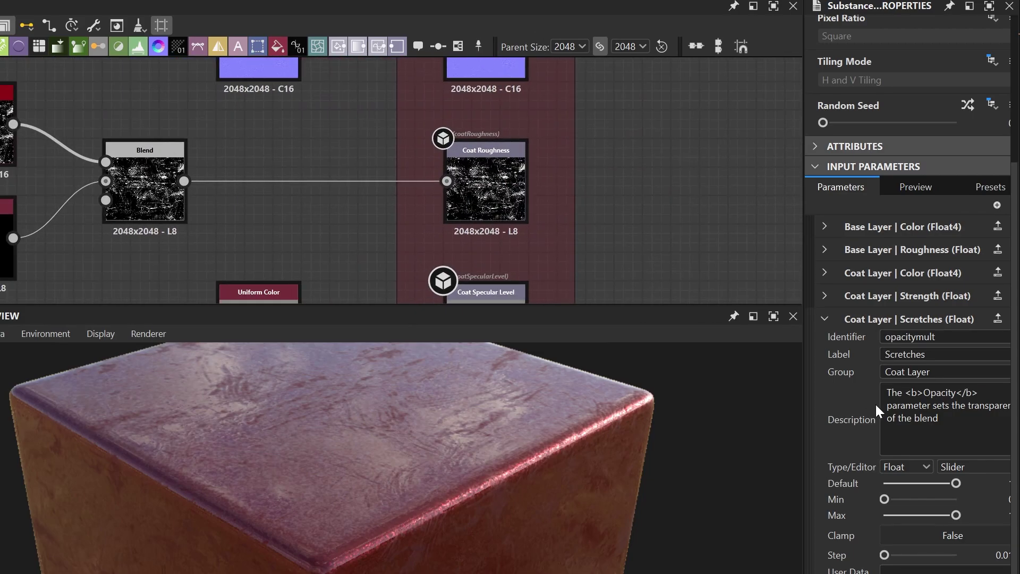
{"action": "left_click_drag", "start_coordinate": [956, 483], "coordinate": [895, 485]}
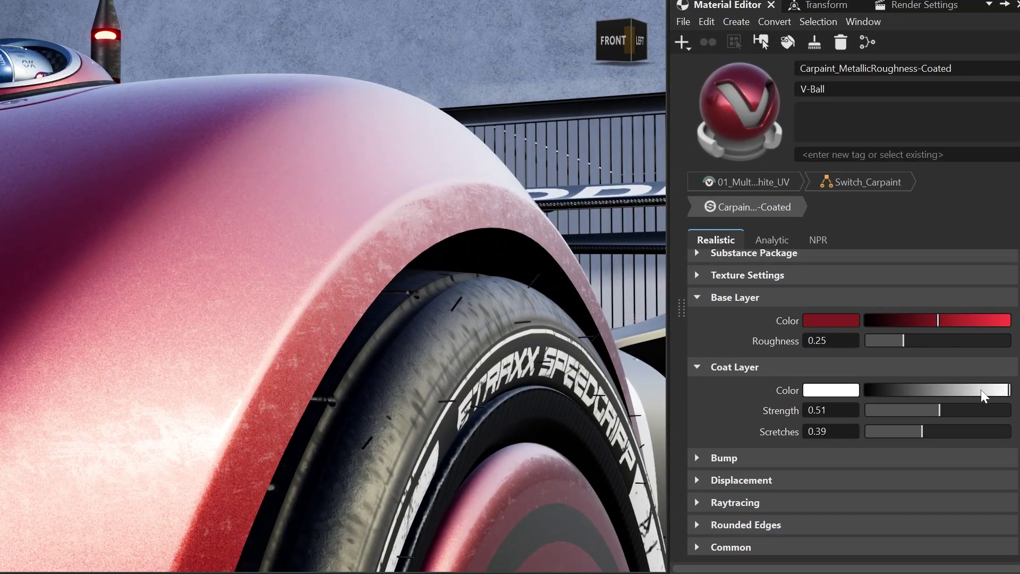
Adjust the coat layer's Color and Strength on the Carpaint_MetallicRoughness-Coated material.
{"action": "left_click_drag", "start_coordinate": [984, 396], "coordinate": [1004, 391]}
{"action": "mouse_move", "coordinate": [942, 414]}
{"action": "left_mouse_down"}
{"action": "mouse_move", "coordinate": [850, 420]}
{"action": "mouse_move", "coordinate": [942, 424]}
{"action": "left_mouse_up"}
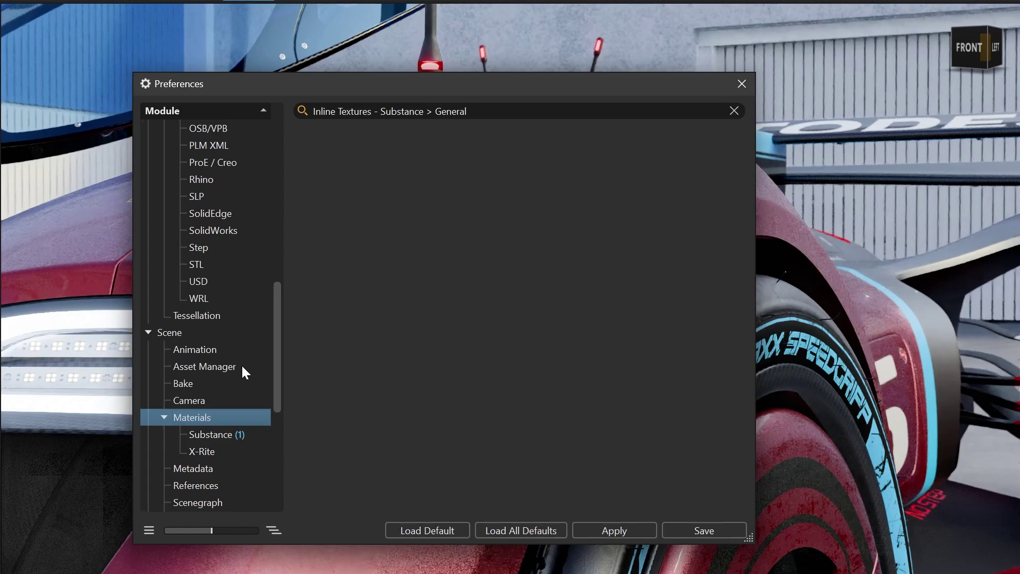
Save the Substance material preferences with Inline Textures enabled.
{"action": "left_click", "coordinate": [218, 436]}
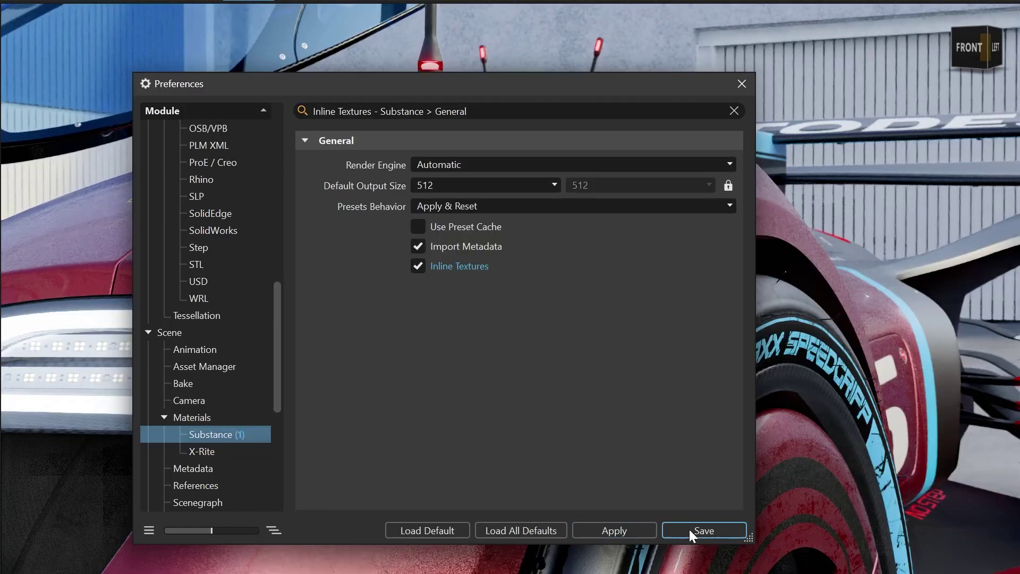
{"action": "left_click", "coordinate": [690, 530]}
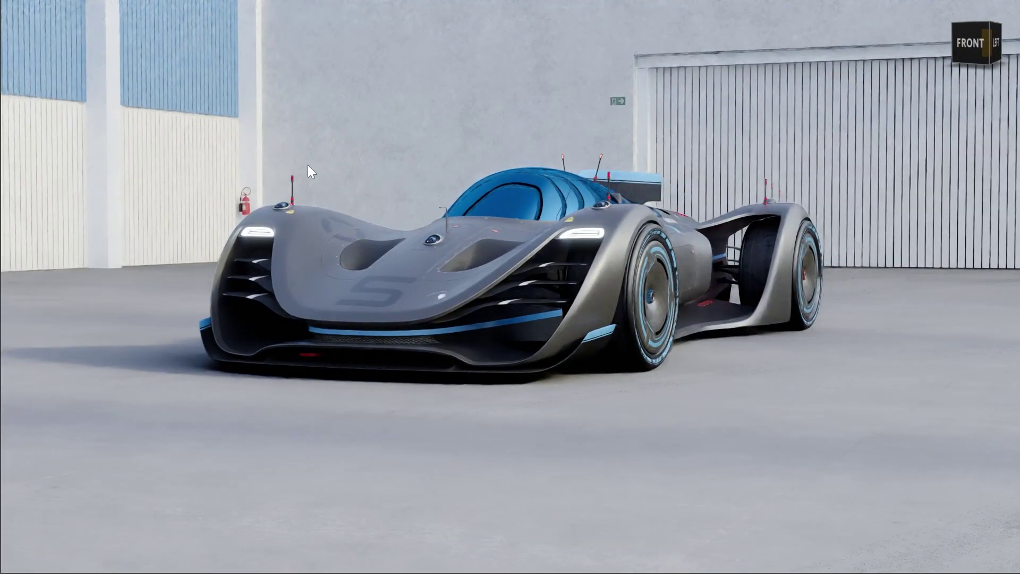
Set the render settings' Optimization Mode preference to Optimize Memory Consumption, then apply and save the preferences.
{"action": "key", "text": "F11"}
{"action": "left_click", "coordinate": [54, 9]}
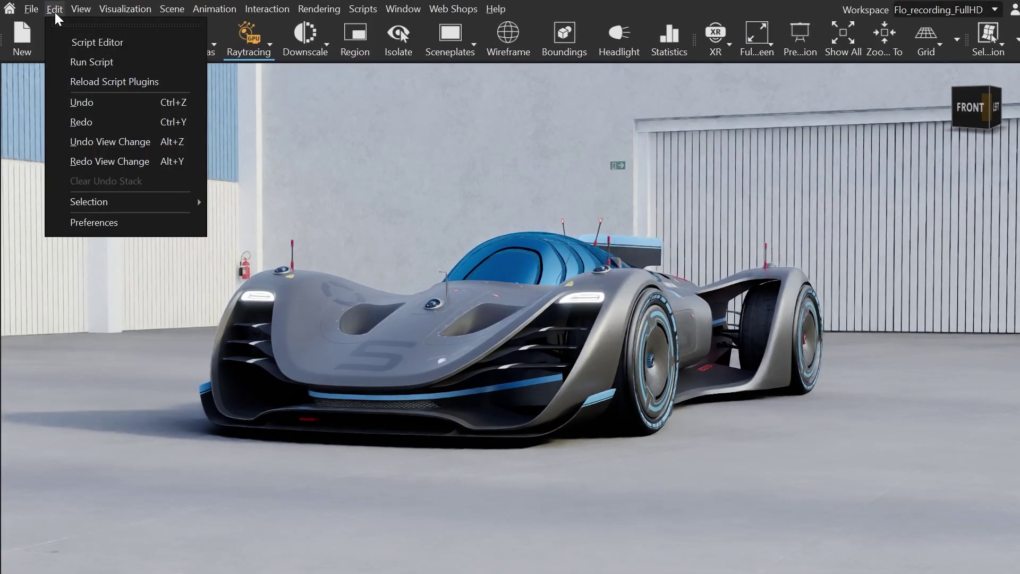
{"action": "left_click", "coordinate": [155, 226]}
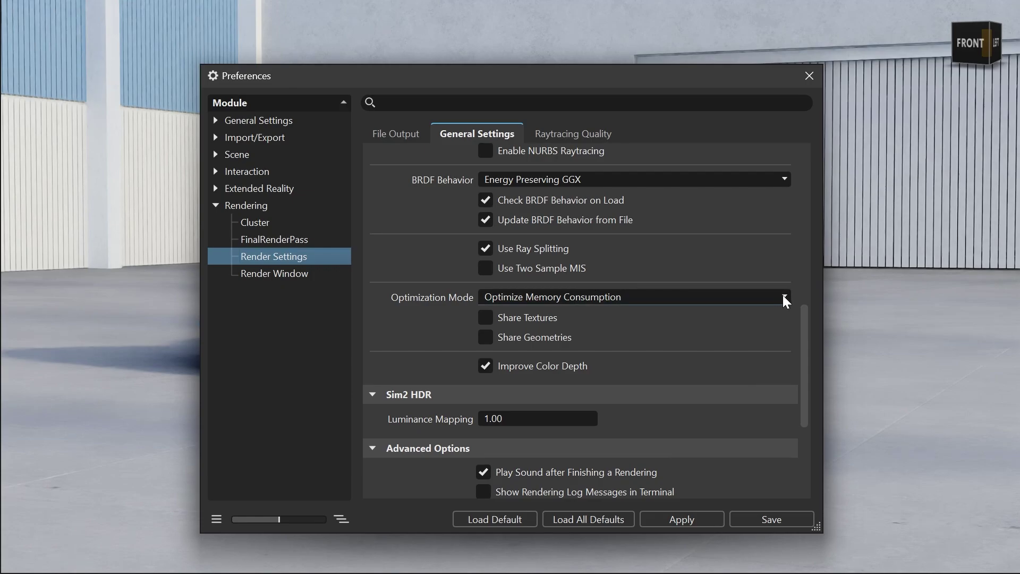
{"action": "left_click", "coordinate": [785, 299]}
{"action": "left_click", "coordinate": [751, 328]}
{"action": "left_click", "coordinate": [706, 522]}
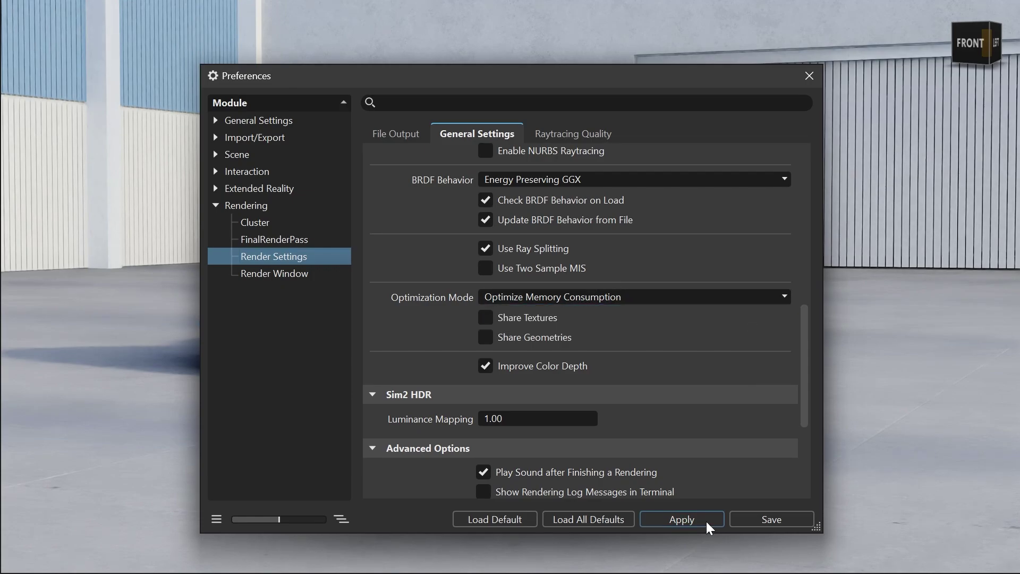
{"action": "left_click", "coordinate": [773, 521]}
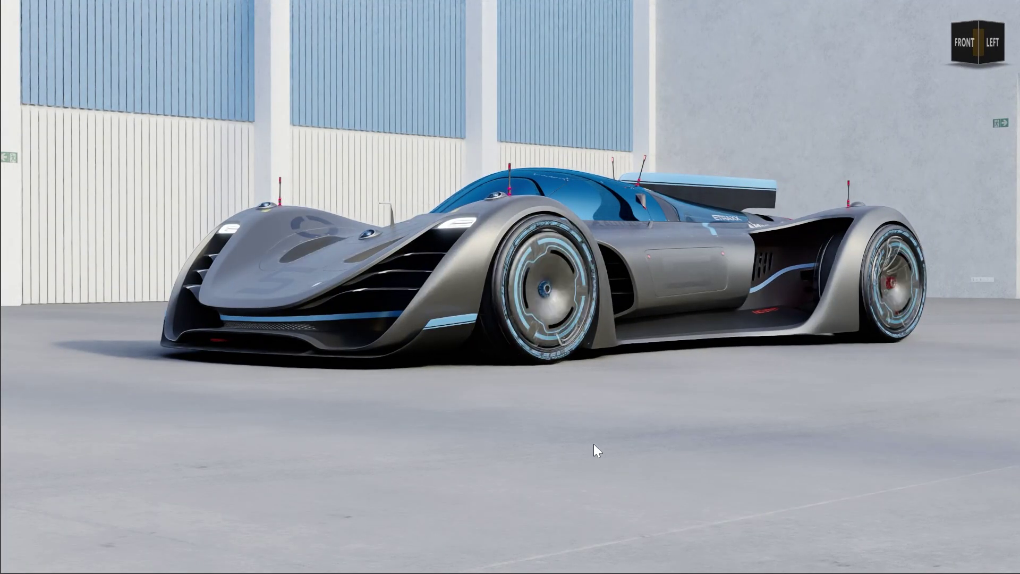
{"action": "left_click_drag", "start_coordinate": [591, 444], "coordinate": [1001, 498]}
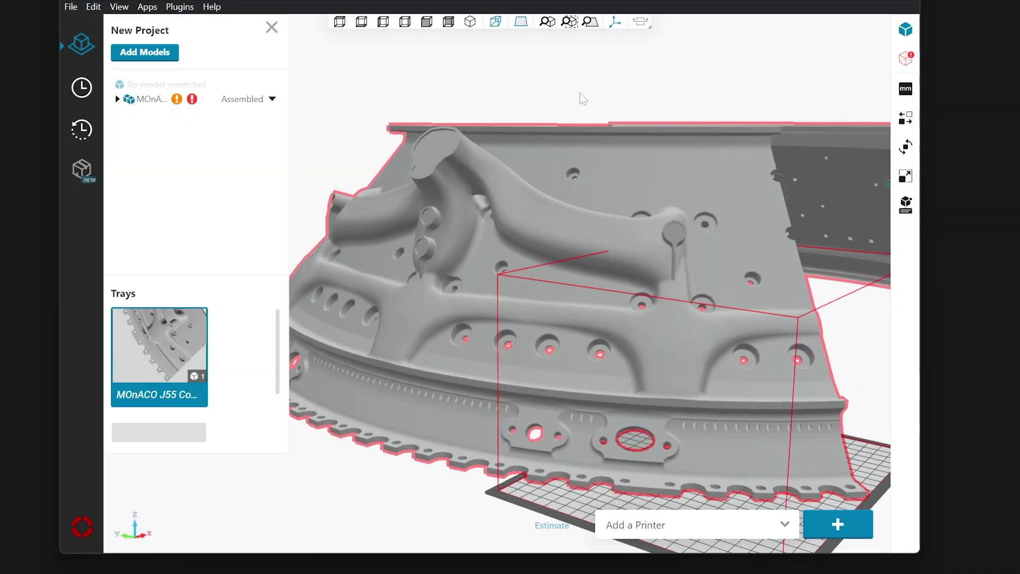
In GrabCAD Print, examine the assembled model and the flo_model_mesh.3mf figure on their trays.
{"action": "mouse_move", "coordinate": [581, 97]}
{"action": "left_mouse_down"}
{"action": "mouse_move", "coordinate": [518, 102]}
{"action": "mouse_move", "coordinate": [324, 77]}
{"action": "mouse_move", "coordinate": [414, 97]}
{"action": "mouse_move", "coordinate": [578, 93]}
{"action": "left_mouse_up"}
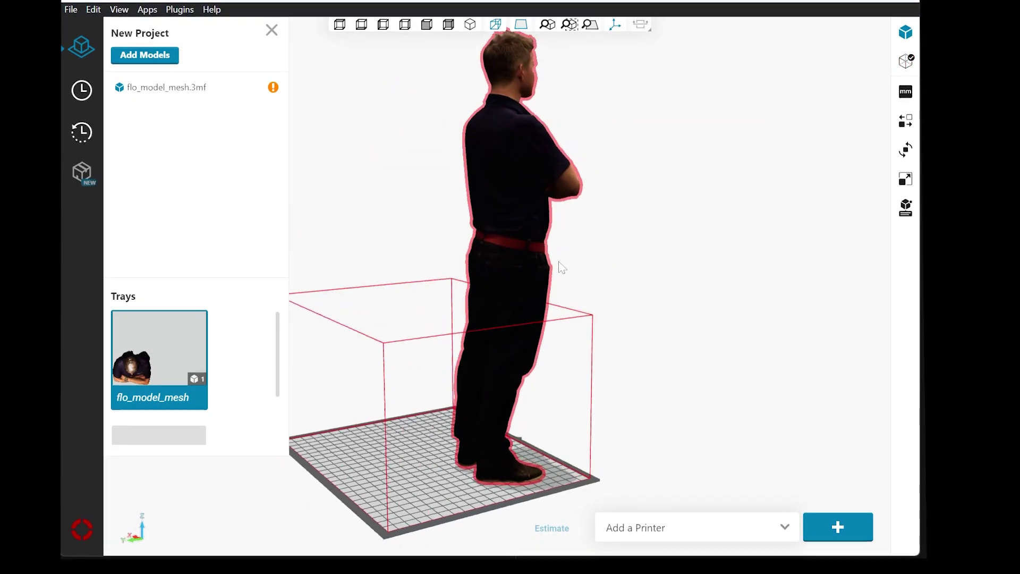
{"action": "left_click_drag", "start_coordinate": [560, 267], "coordinate": [313, 240]}
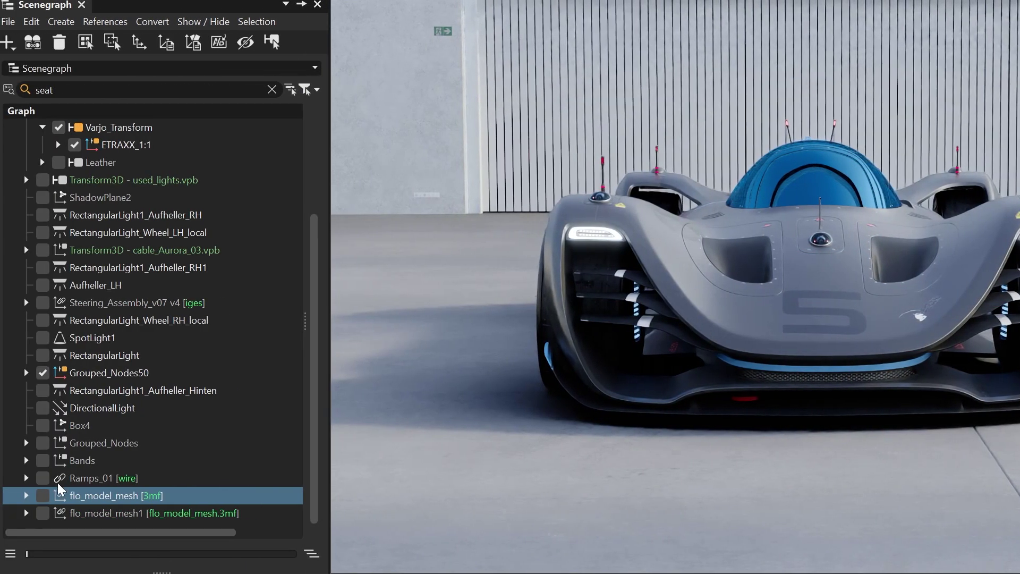
In VRED, make the flo_model_mesh [3mf] node visible in the scenegraph and view the figure beside the car.
{"action": "left_click", "coordinate": [42, 497]}
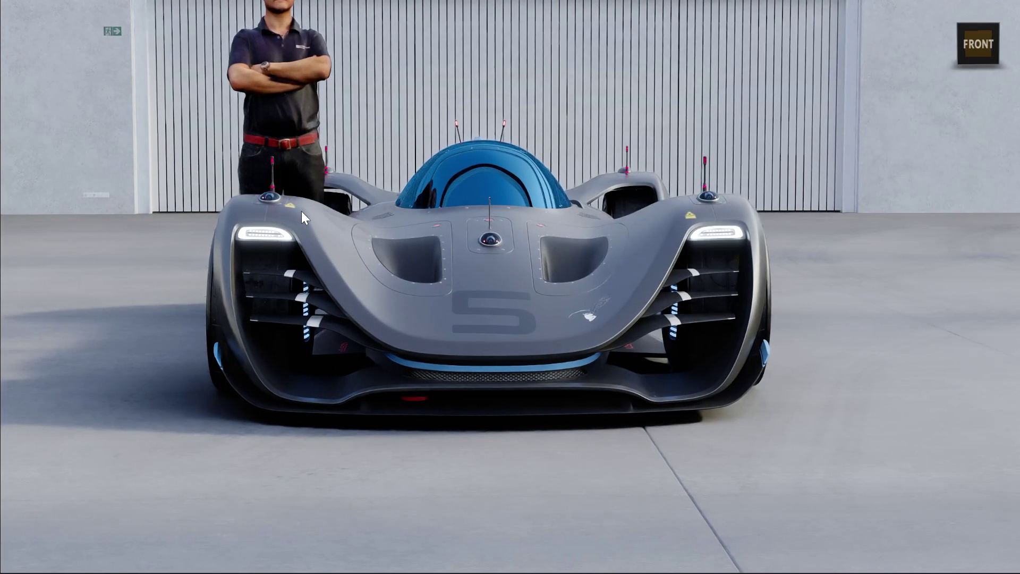
{"action": "middle_click_drag", "start_coordinate": [306, 218], "coordinate": [330, 262]}
{"action": "left_click_drag", "start_coordinate": [522, 270], "coordinate": [279, 262]}
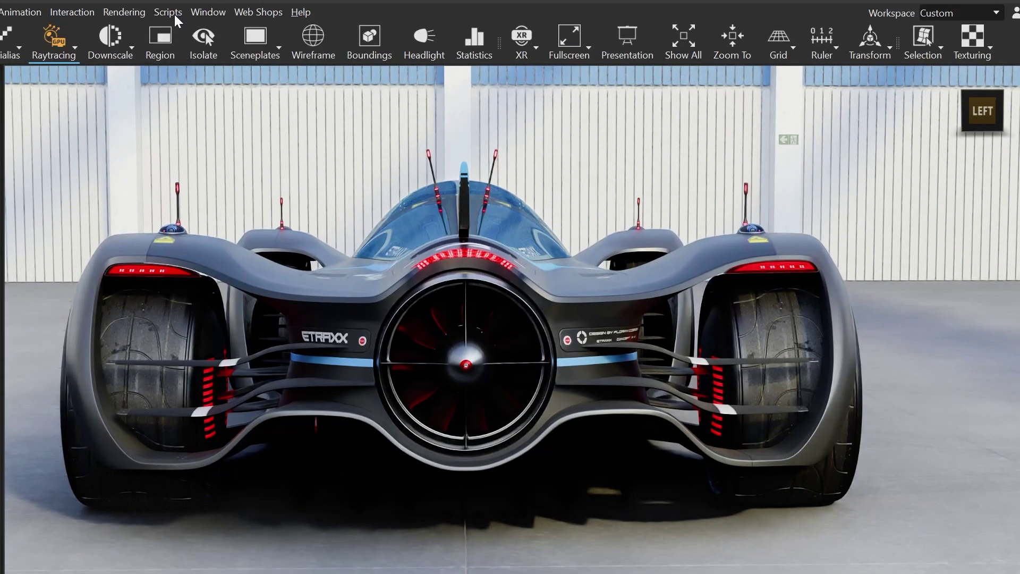
Run the DragAndDropExample script and drop a scenegraph transform node into its window to inspect the terminal output.
{"action": "left_click", "coordinate": [171, 12]}
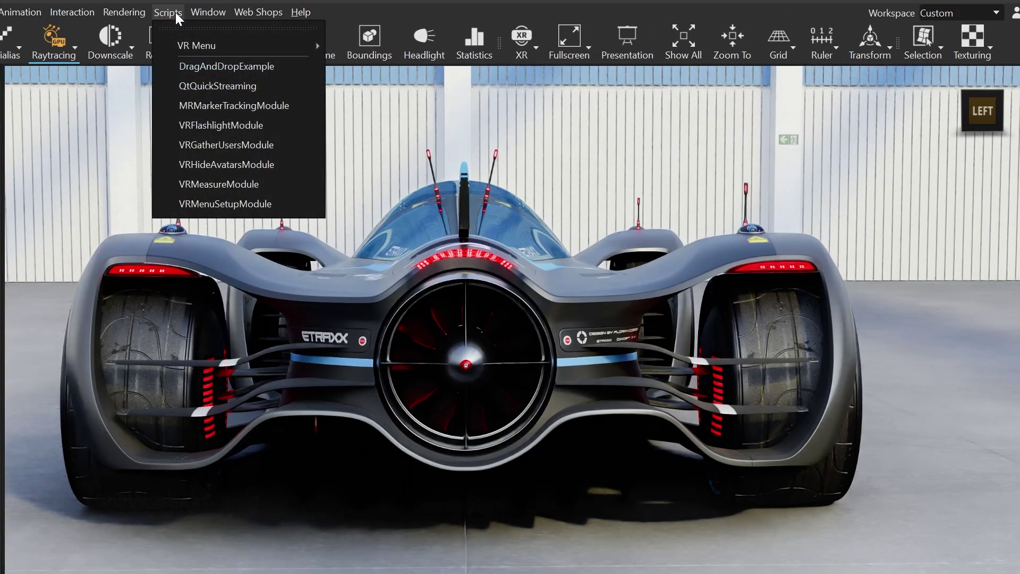
{"action": "left_click", "coordinate": [285, 67]}
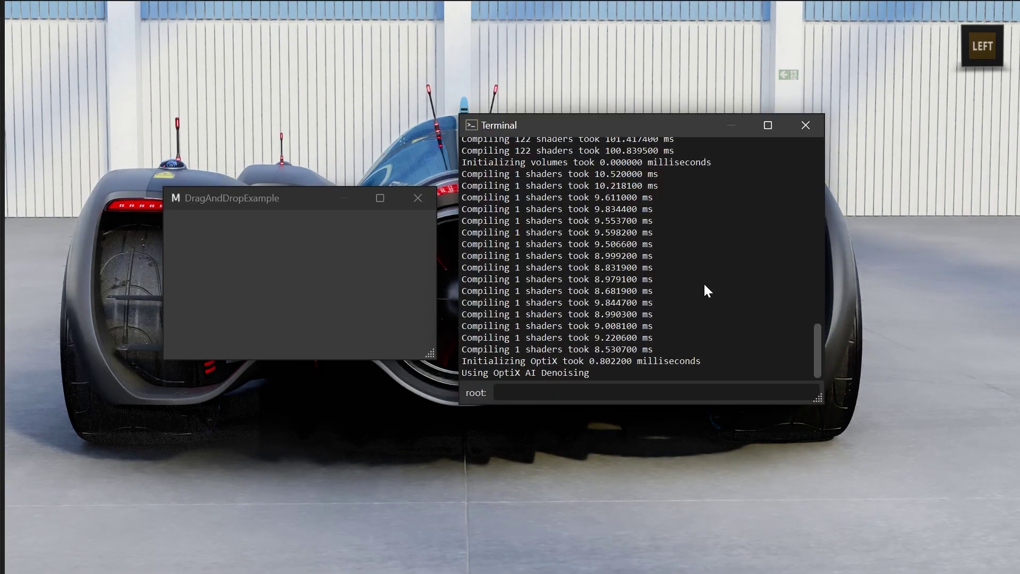
{"action": "left_click", "coordinate": [703, 282]}
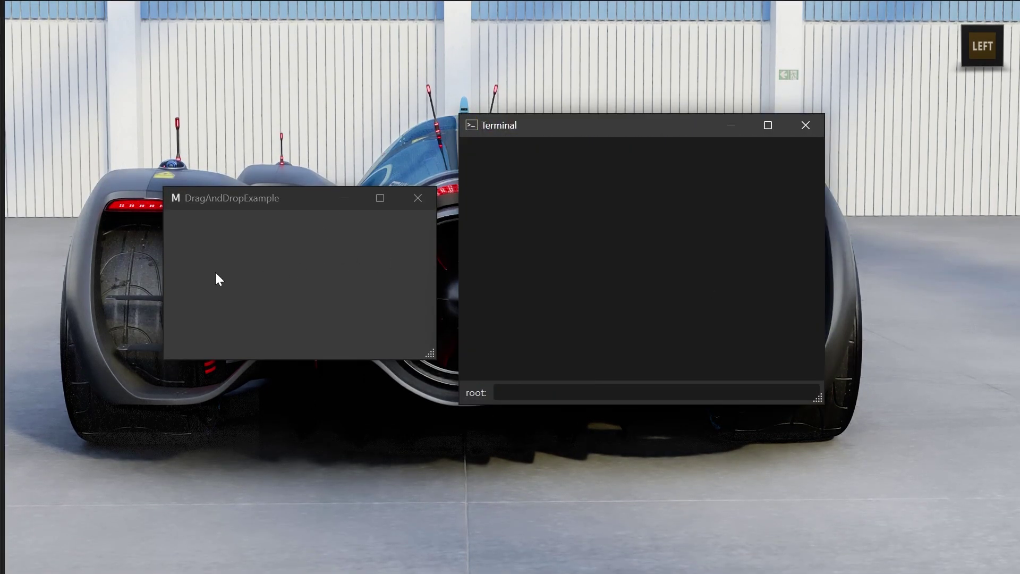
{"action": "left_click", "coordinate": [100, 324]}
{"action": "left_click_drag", "start_coordinate": [477, 237], "coordinate": [476, 235]}
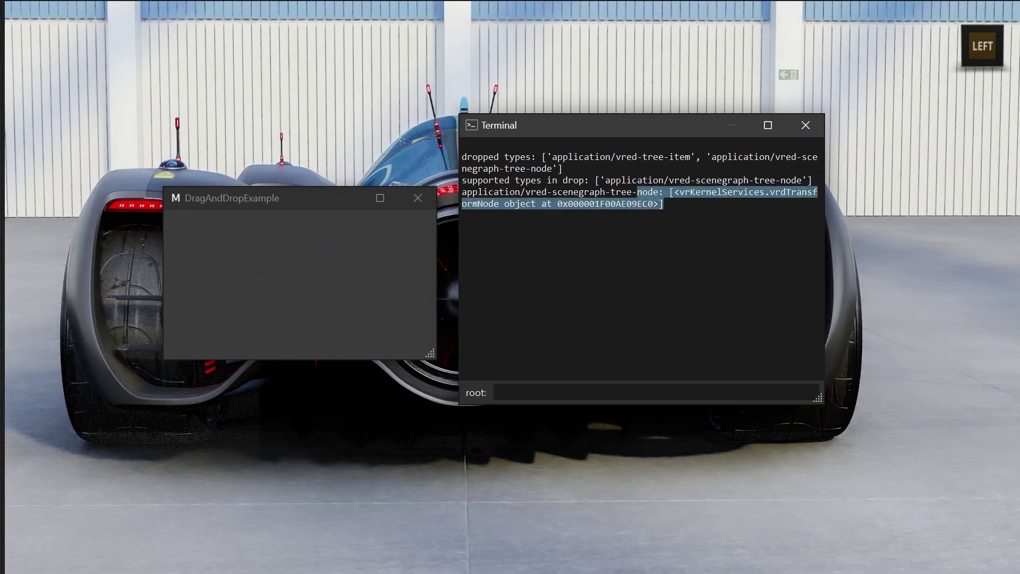